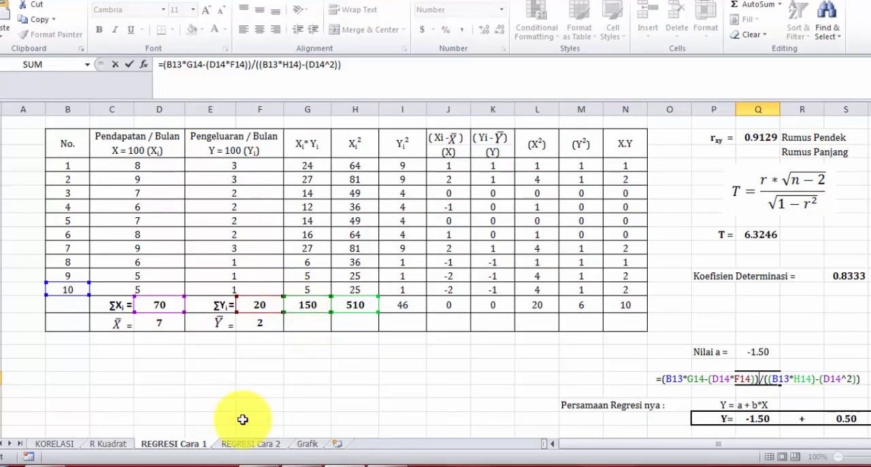
Compare the Nilai b formula in Q19's worksheet block with the formula for b on the PowerPoint slide, and leave the cell unchanged.
left_click(293, 463)
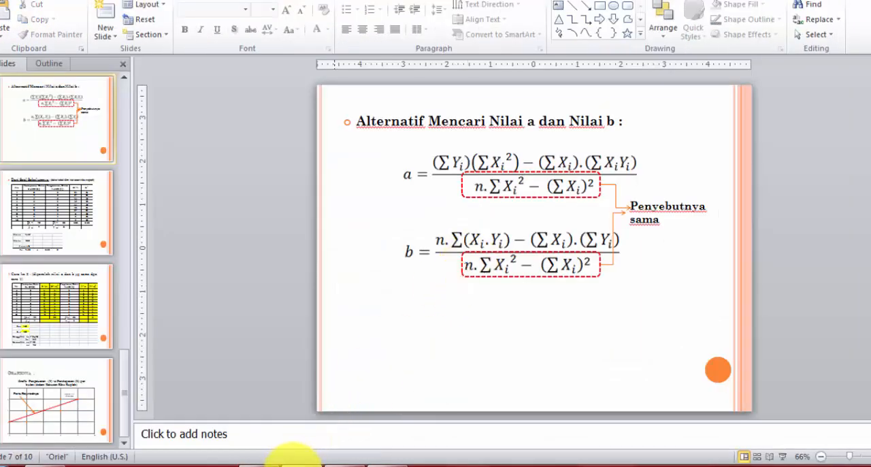
left_click(340, 463)
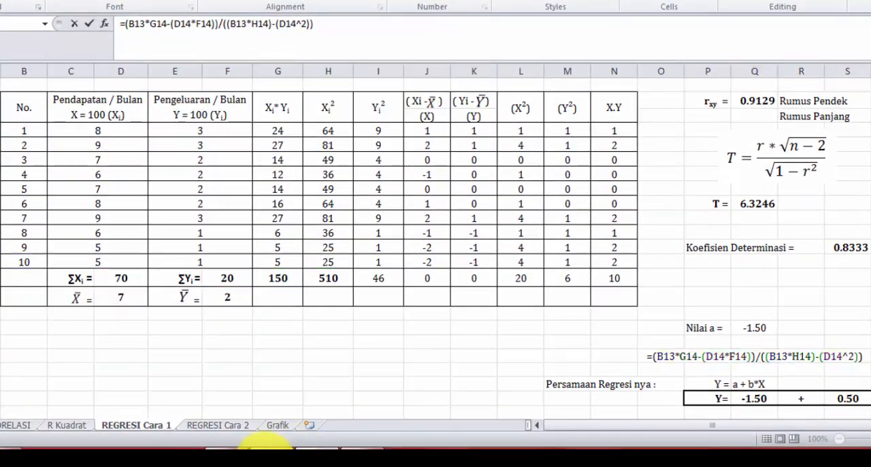
left_click(268, 444)
left_click(300, 444)
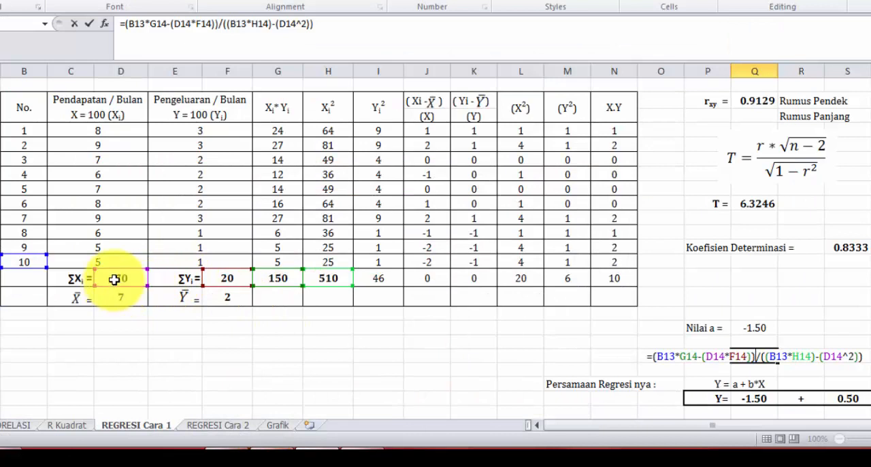
key("Return")
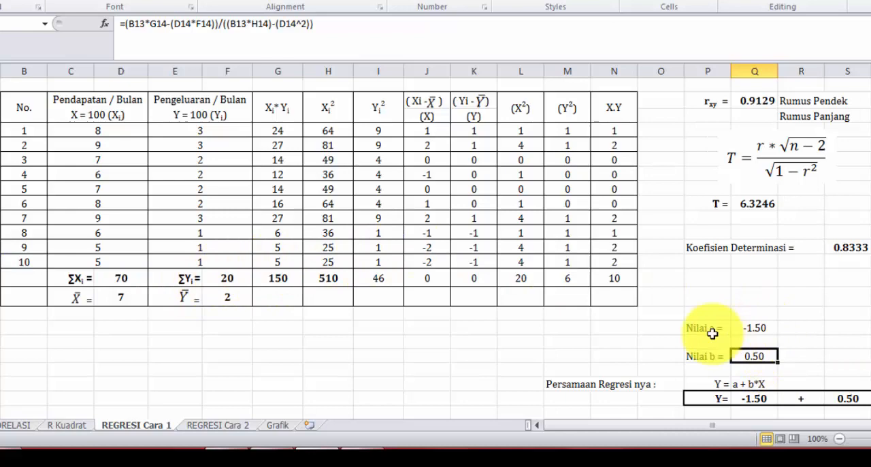
Examine how the Nilai a and Nilai b cells feed the regression equation Y = a + b*X.
scroll(764, 381, "down", 1)
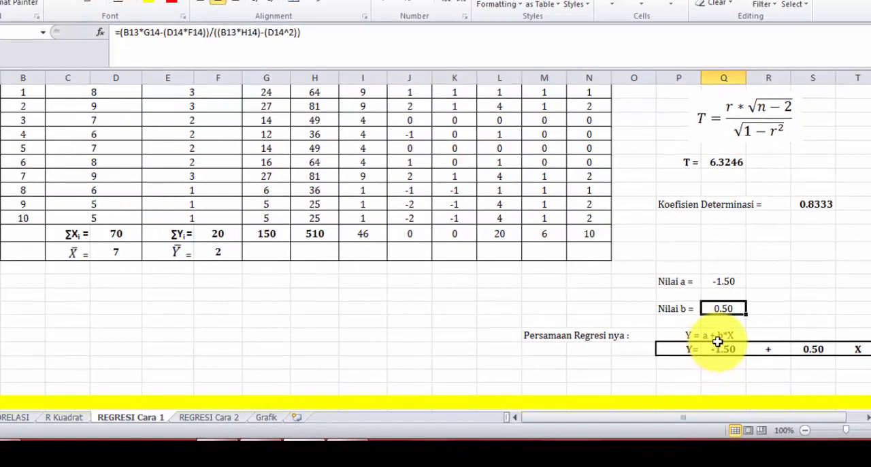
left_click(725, 283)
left_click(727, 350)
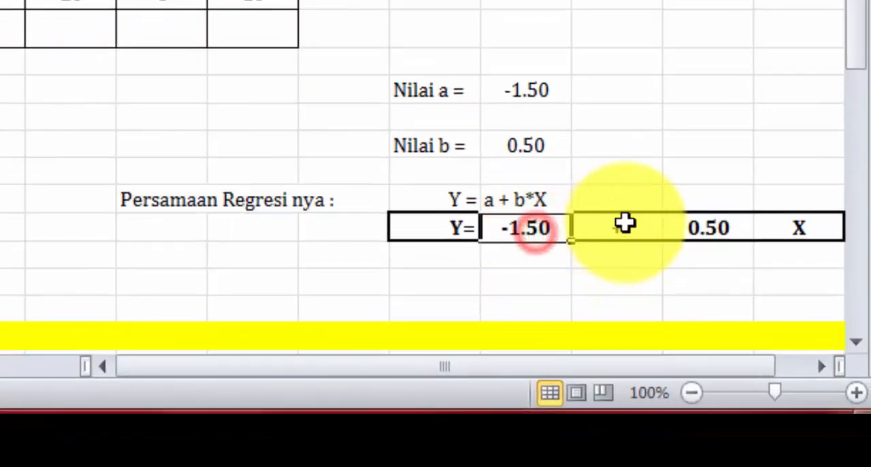
left_click(643, 247)
left_click(711, 247)
left_click(559, 169)
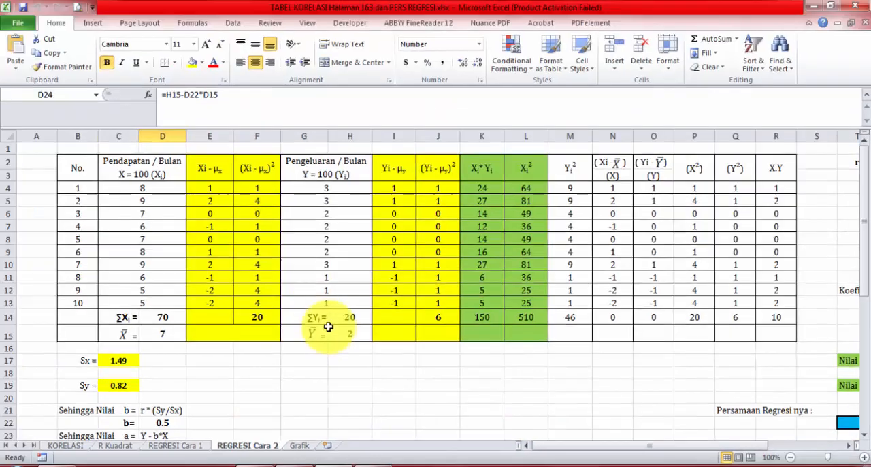
Go to the REGRESI Cara 2 sheet and inspect the Sx standard deviation formula in cell C17.
left_click(300, 466)
scroll(90, 162, "up", 1)
left_click(78, 138)
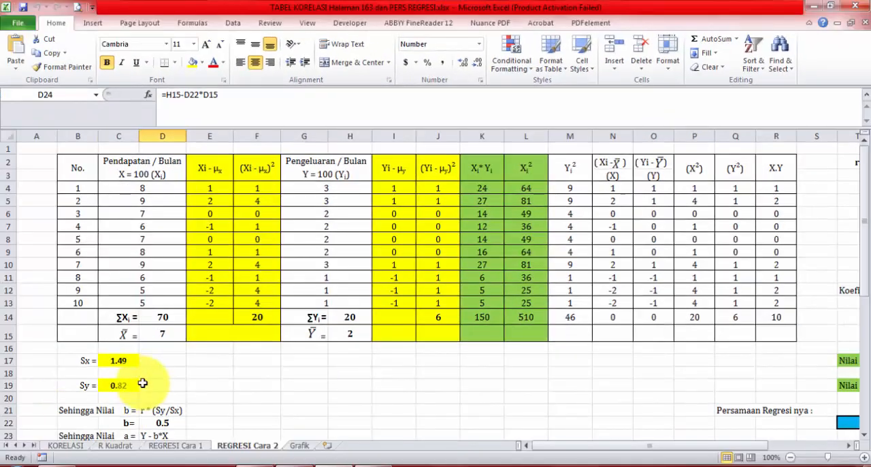
scroll(141, 383, "down", 1)
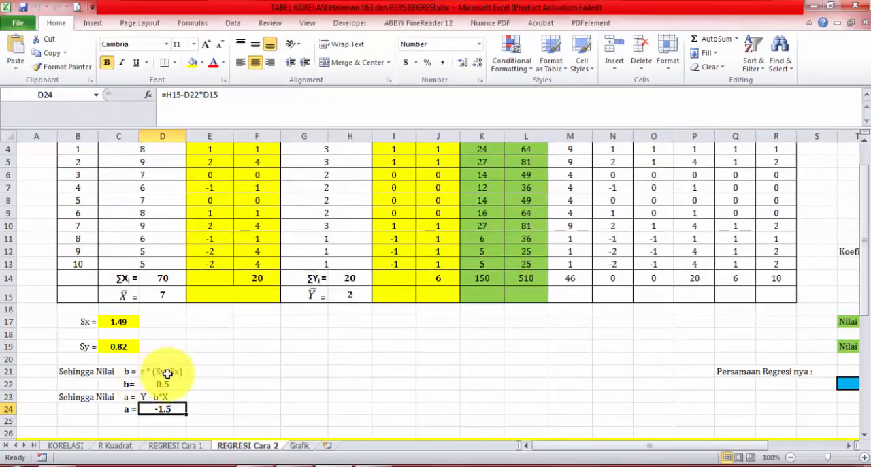
double_click(121, 321)
scroll(185, 325, "up", 1)
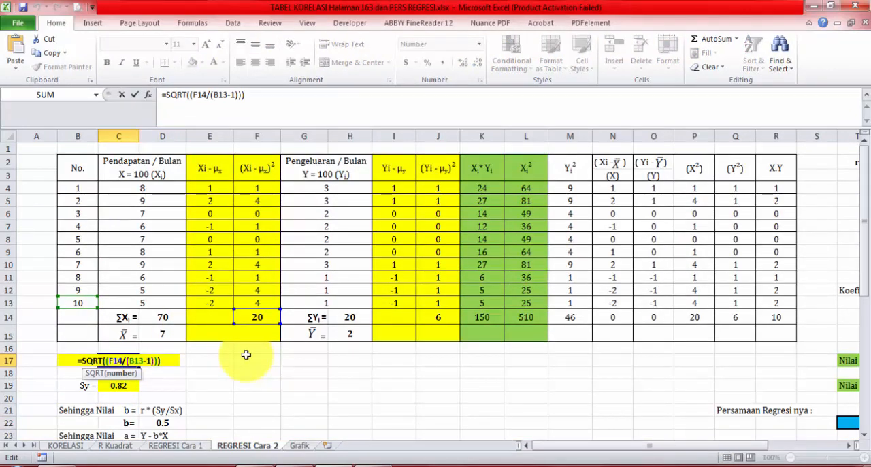
key("Escape")
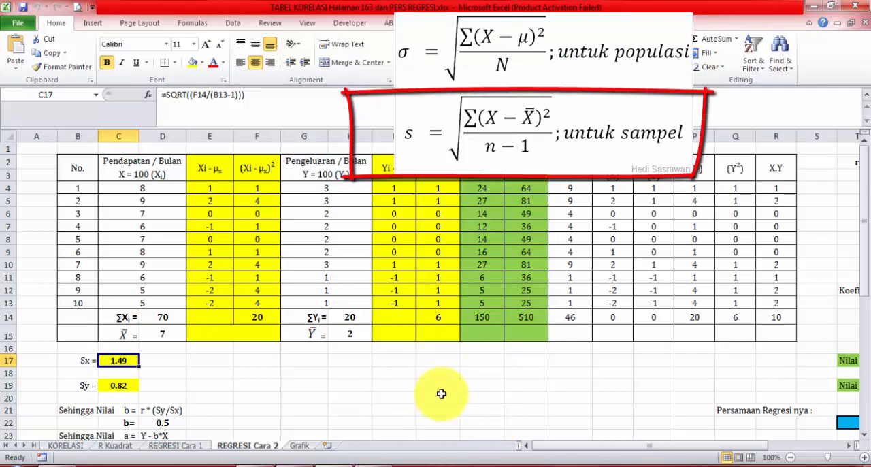
double_click(129, 362)
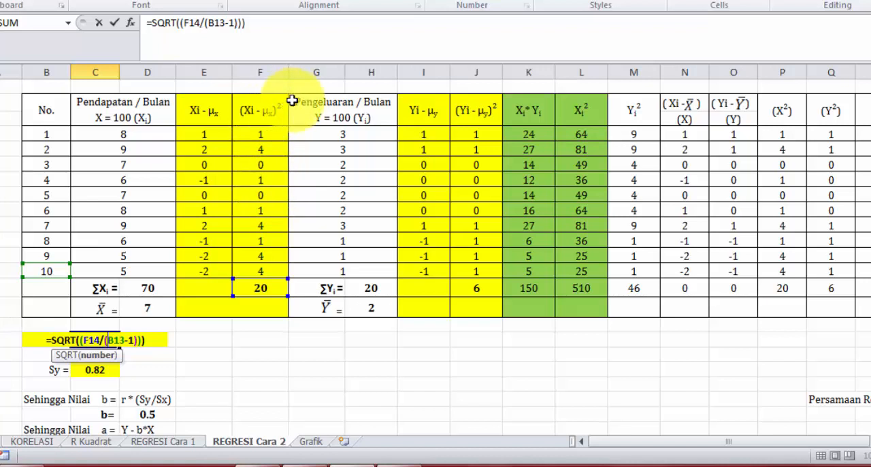
key("ctrl+Return")
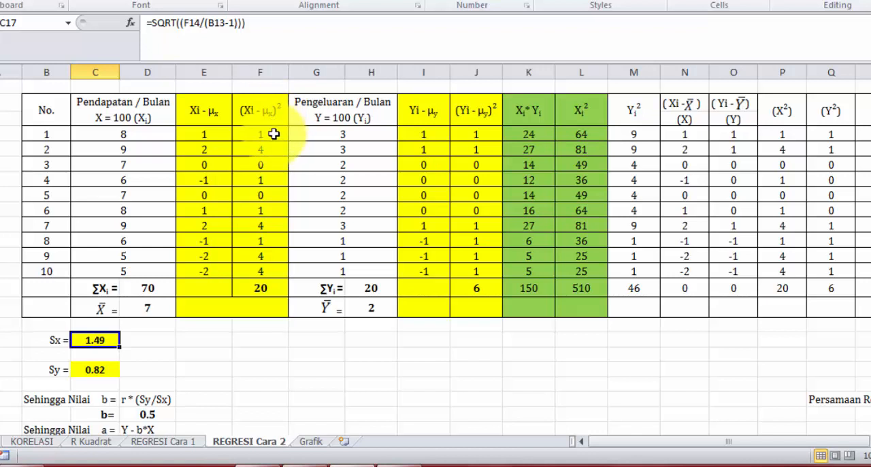
Check the mean of X in D15 against the X total in D14 and the last row number in B13.
double_click(217, 133)
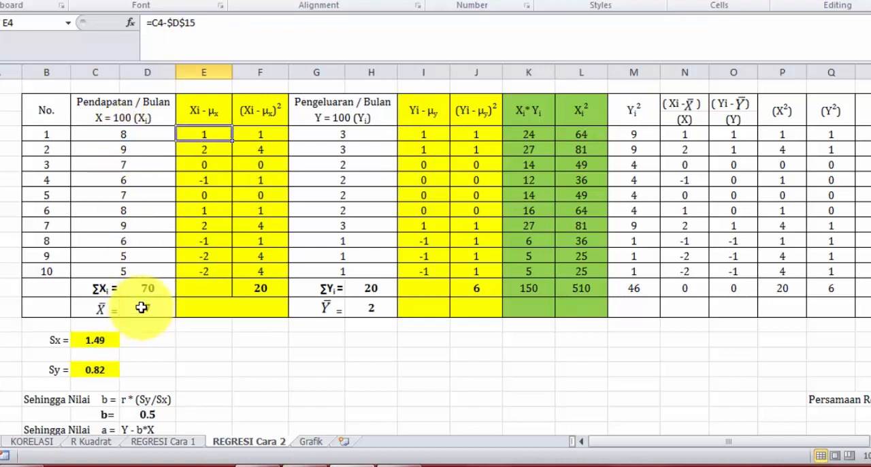
double_click(141, 308)
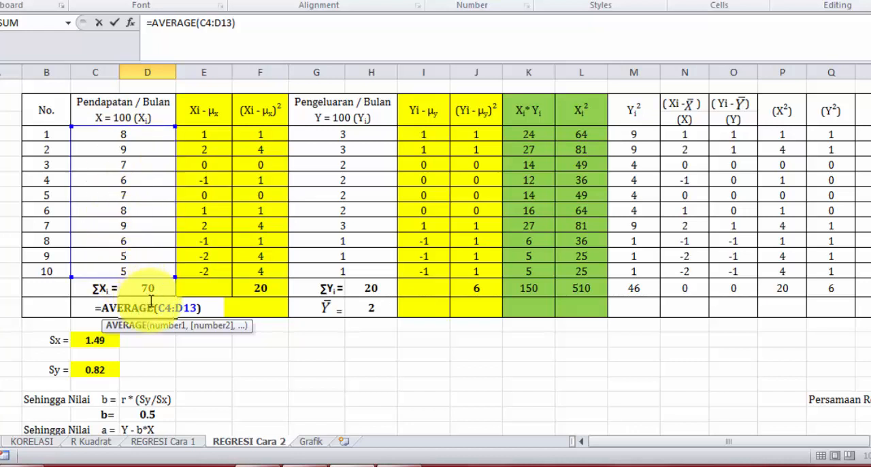
key("Escape")
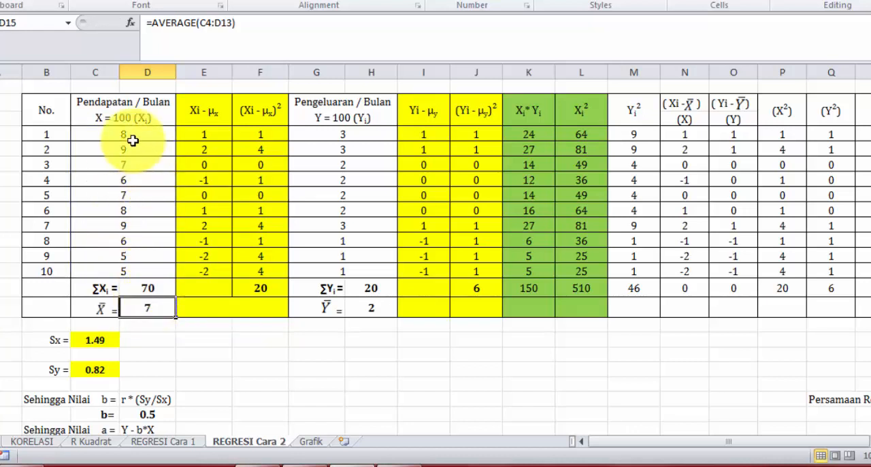
left_click(151, 287)
left_click(43, 272)
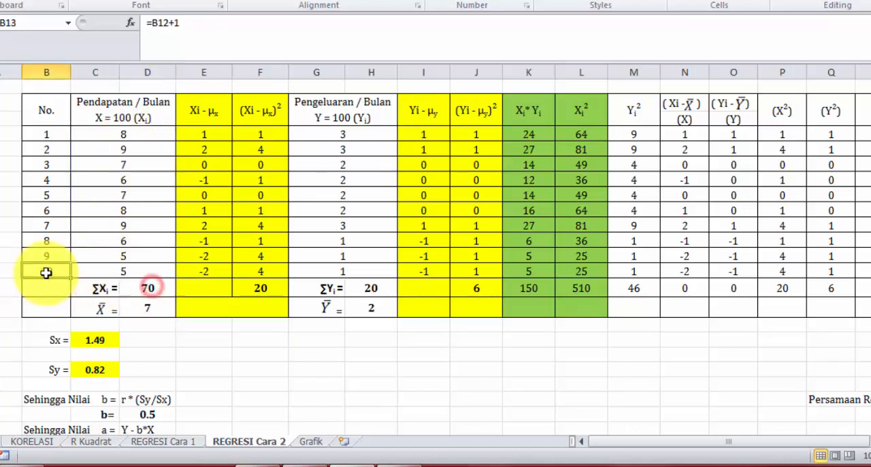
left_click(153, 310)
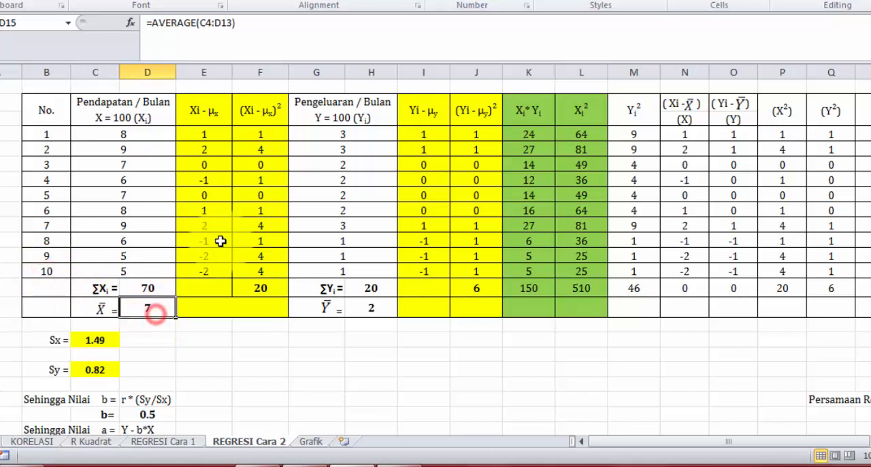
Inspect the deviation formulas in the Xi - μx column for rows 1, 2 and 10 of the data.
double_click(209, 136)
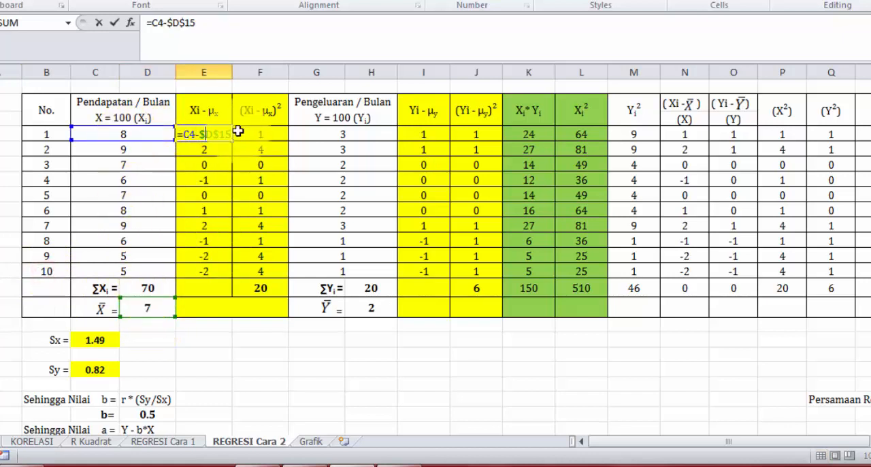
key("Escape")
double_click(204, 149)
key("Escape")
double_click(205, 270)
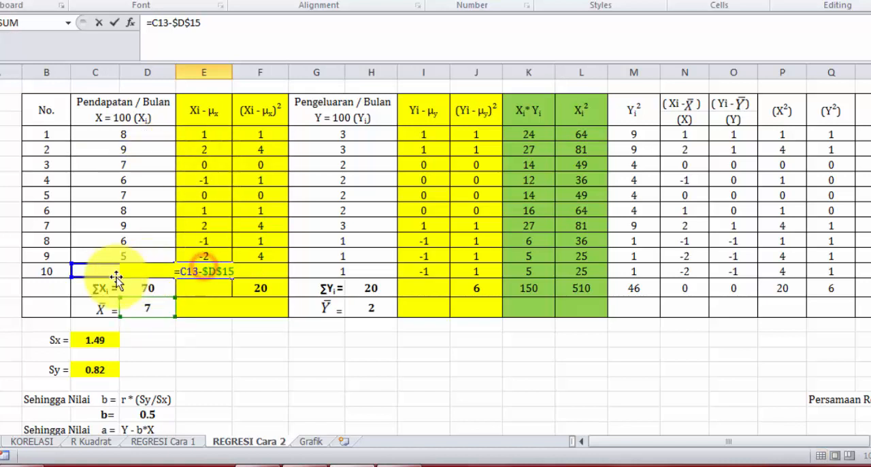
key("Escape")
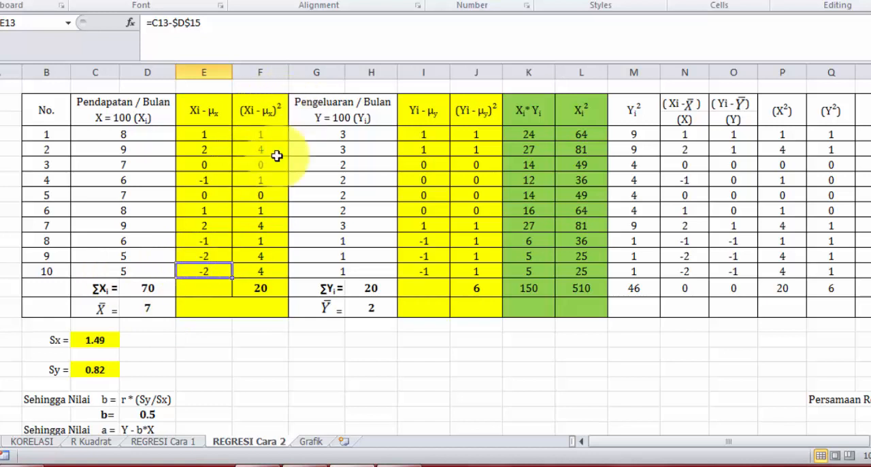
Inspect the squared deviation formulas in F4 and F13, along with the deviation in E13 that the latter squares.
left_click(261, 132)
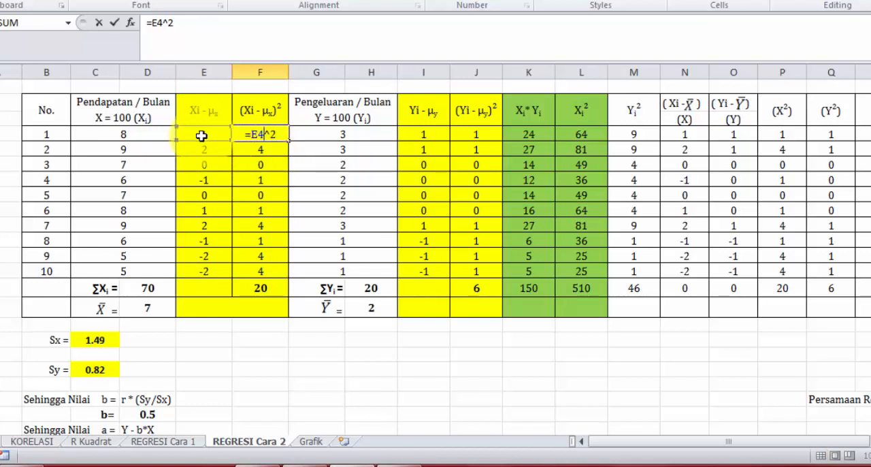
key("ctrl+Return")
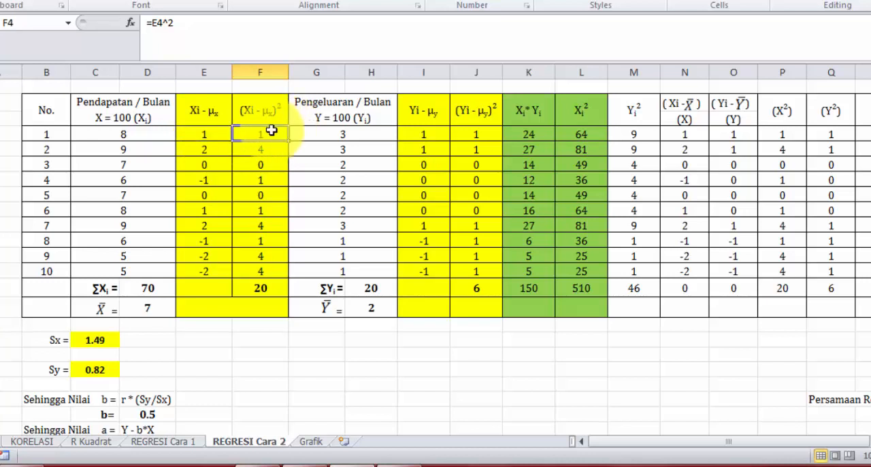
left_click(212, 265)
double_click(211, 271)
key("ctrl+Return")
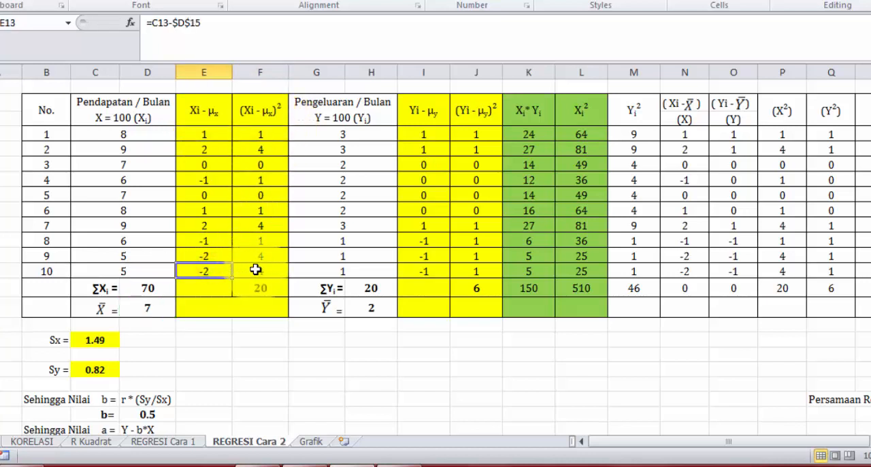
left_click(258, 271)
key("ctrl+Return")
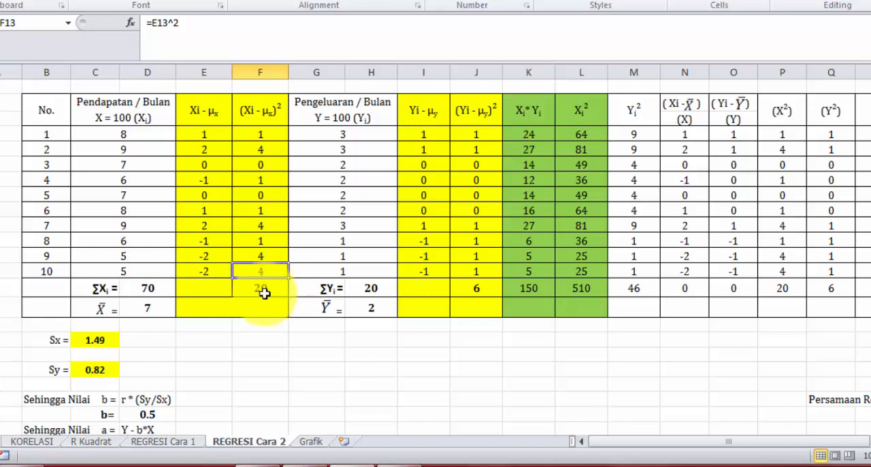
Trace the Sx formula in C17 to the sum of squared deviations in F14 and the data count in B13.
left_click(96, 340)
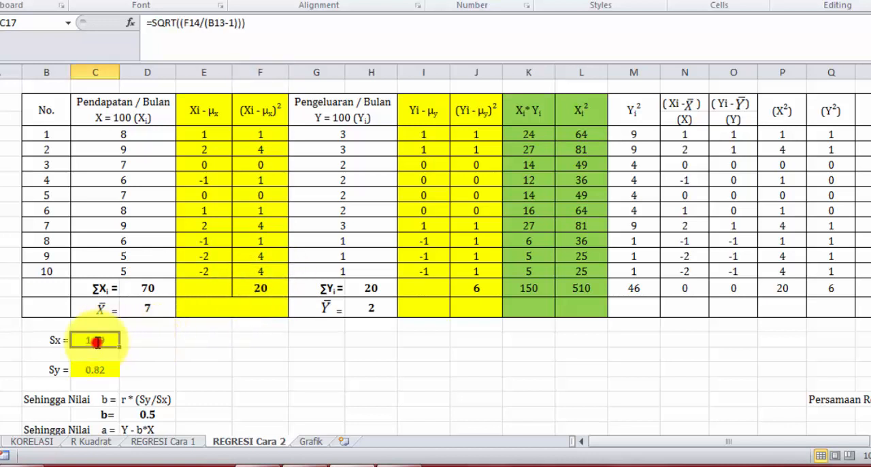
double_click(96, 340)
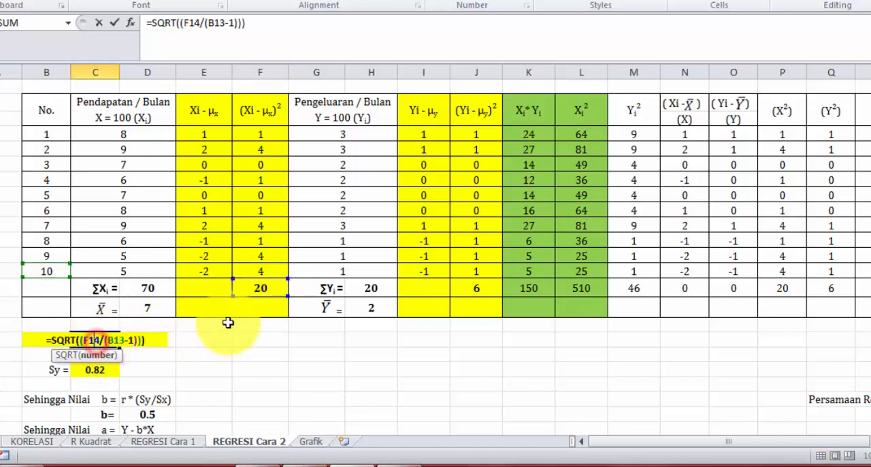
key("ctrl+Return")
double_click(258, 285)
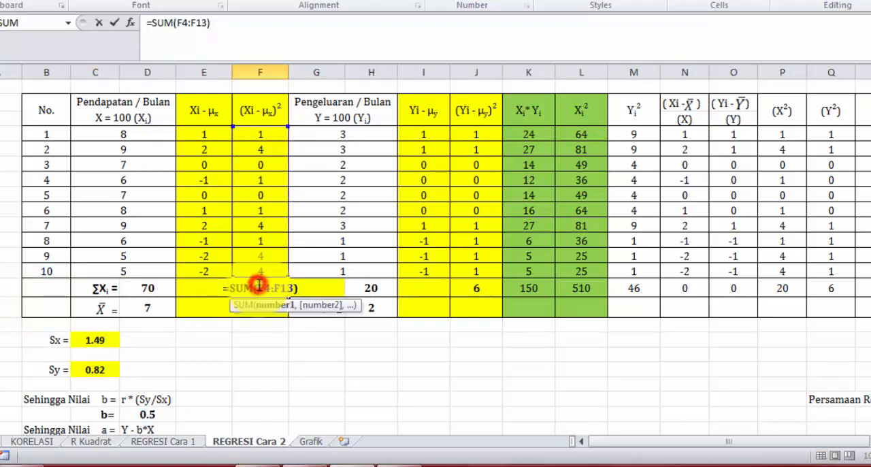
key("Escape")
double_click(95, 339)
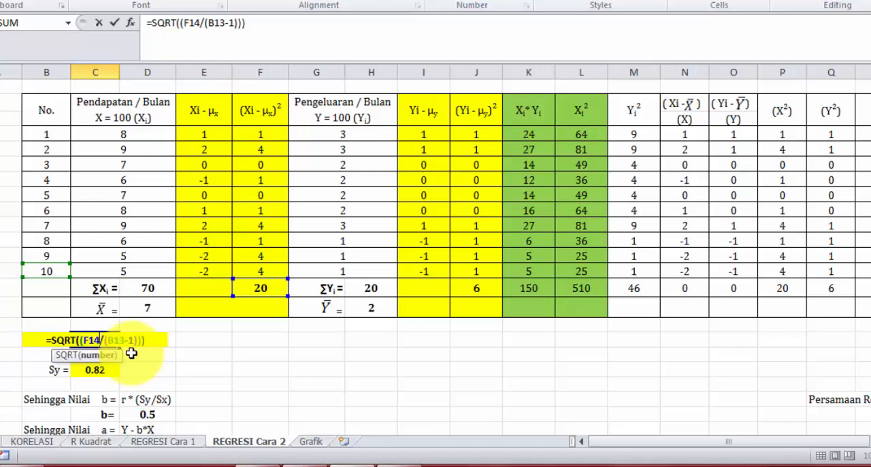
key("Escape")
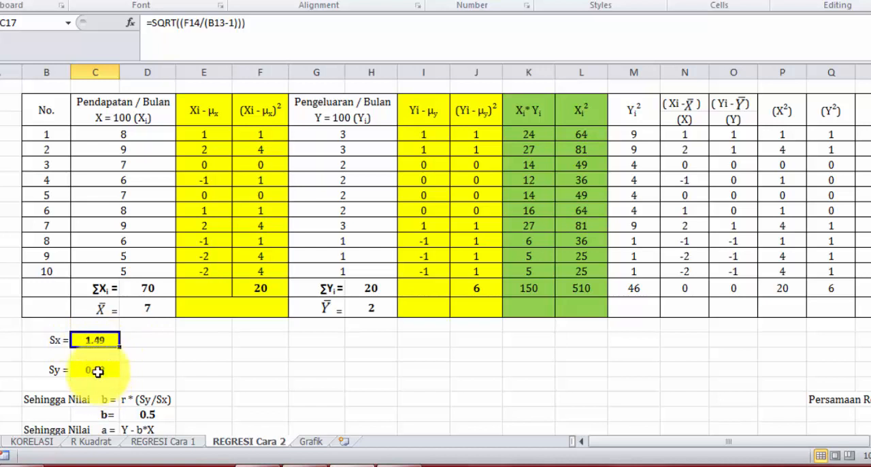
Inspect the Sy formula in C19 and the first Y deviation and squared deviation in I4 and J4.
double_click(98, 372)
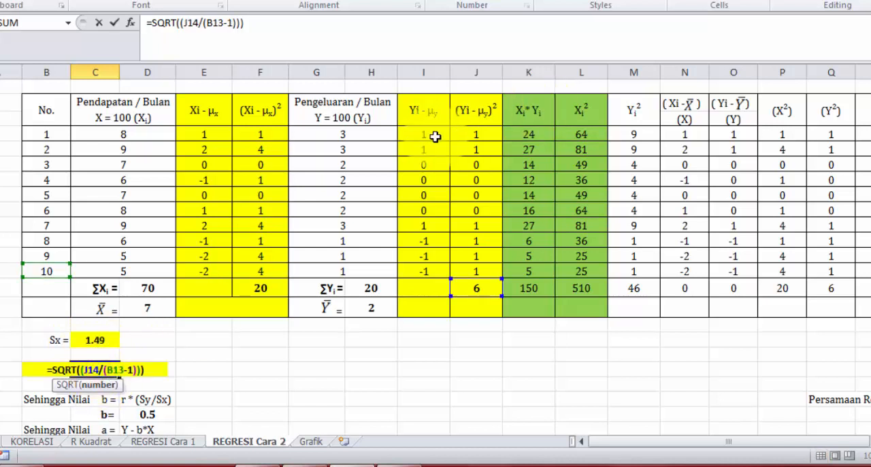
key("Return")
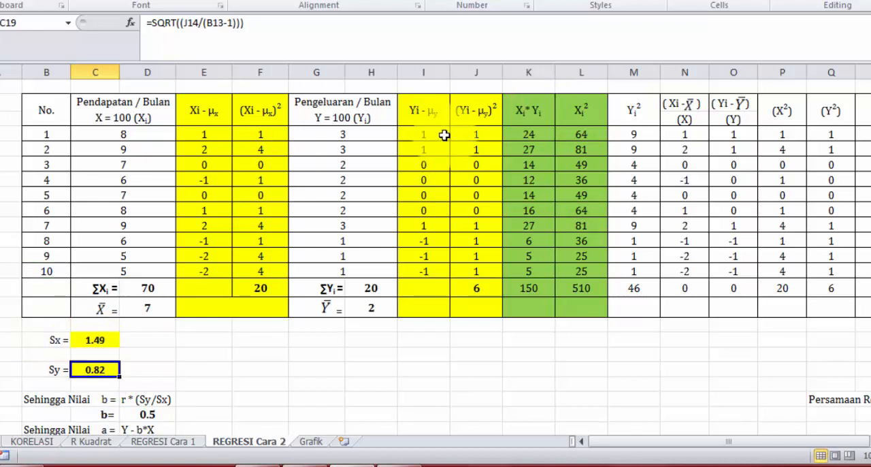
double_click(443, 137)
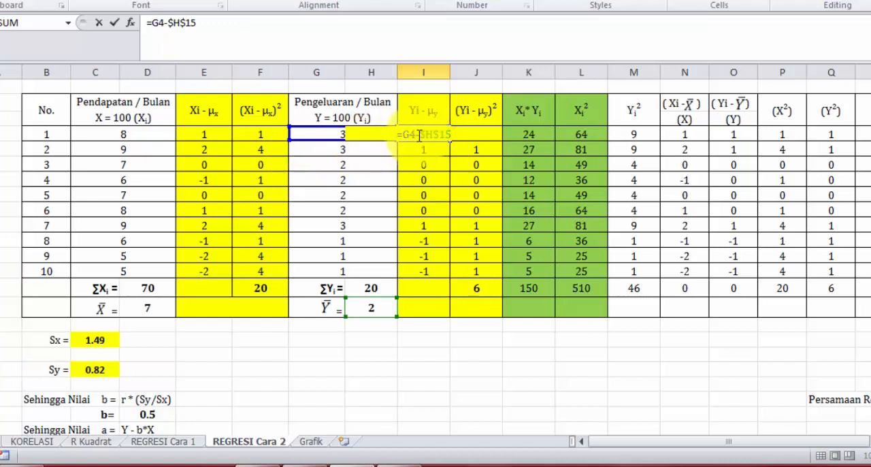
key("Escape")
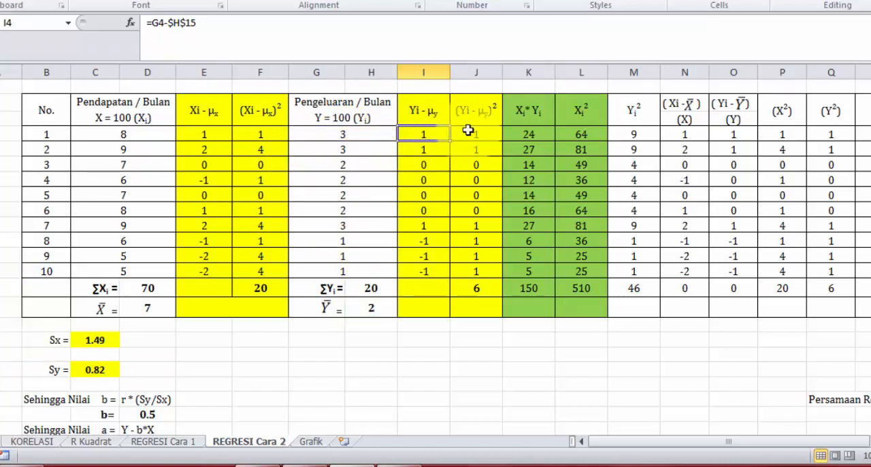
double_click(478, 127)
left_click(478, 133)
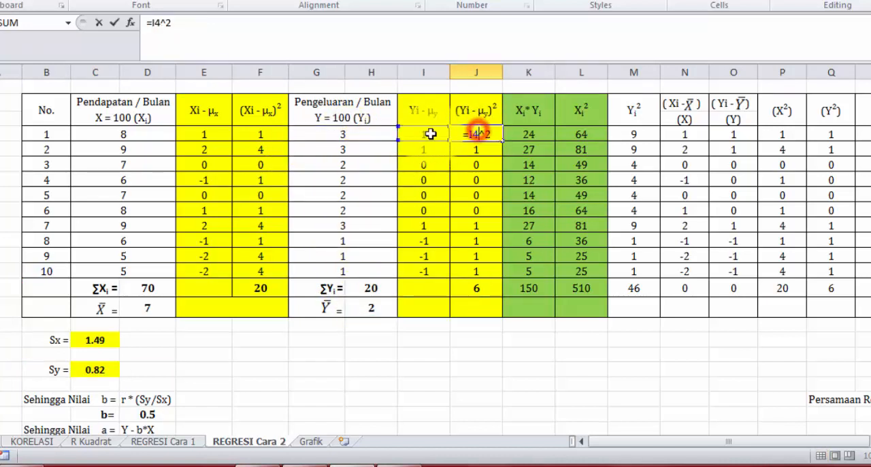
Inspect the formulas of the tenth Y deviation in I13, its square in J13 and the sum of squares in J14.
double_click(430, 273)
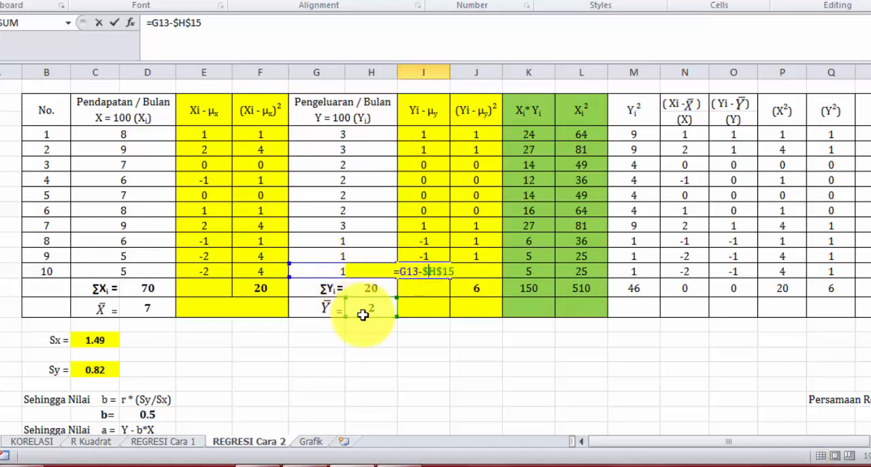
key("Escape")
double_click(483, 267)
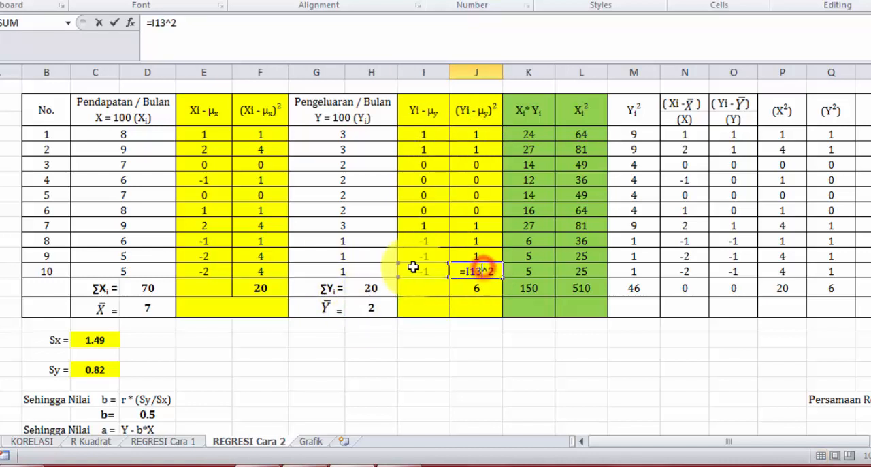
key("Escape")
double_click(486, 286)
key("Escape")
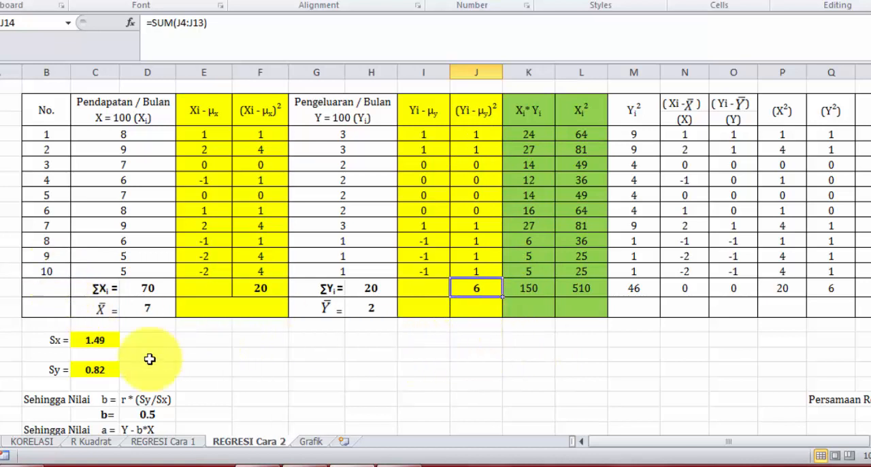
Recheck how the Sy formula in C19 uses the sum in J14 and the data count in B13.
left_click(111, 370)
double_click(111, 369)
key("Escape")
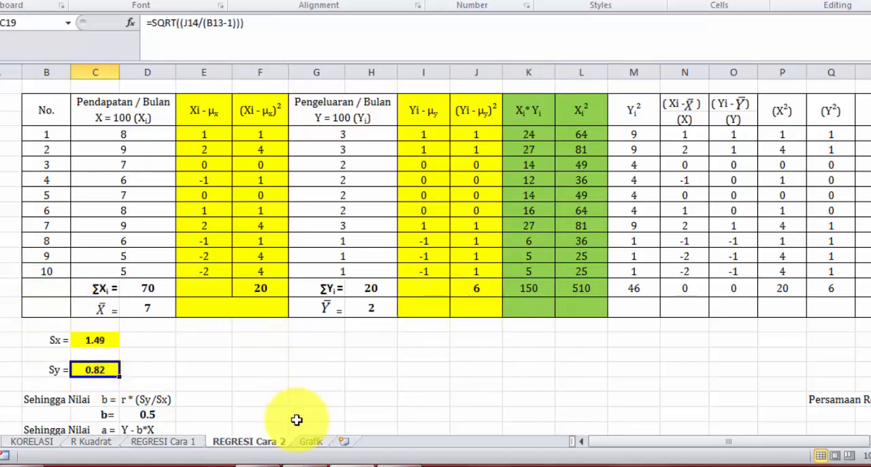
Check the coefficients Nilai a and Nilai b on the REGRESI Cara 1 sheet.
left_click(163, 442)
left_click(820, 294)
left_click(811, 323)
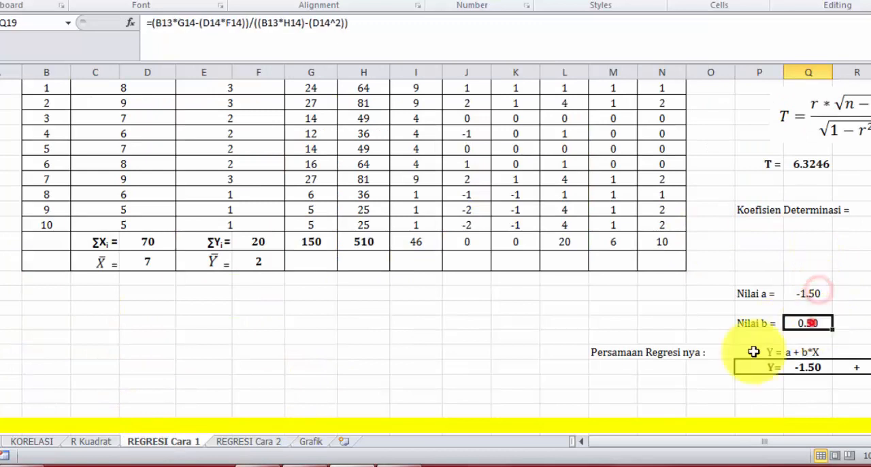
Trace the b formula in D22 of REGRESI Cara 2 to r in U2, Sy in C19 and Sx in C17.
left_click(238, 441)
scroll(252, 408, "down", 3)
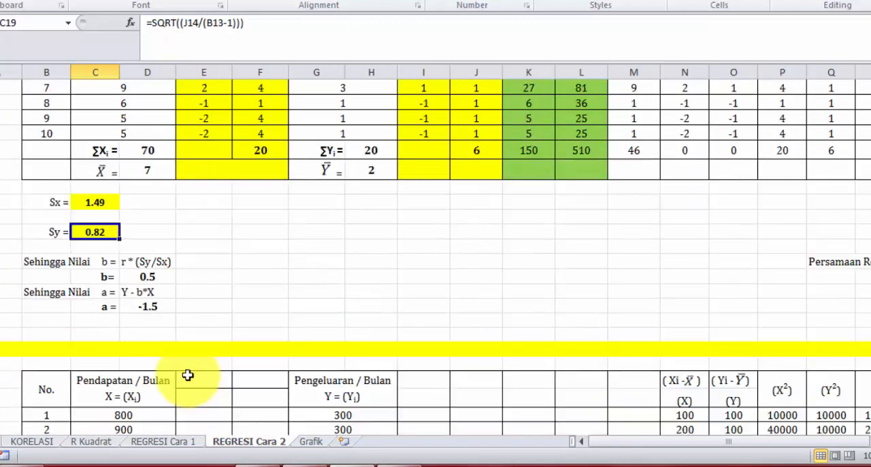
left_click(149, 276)
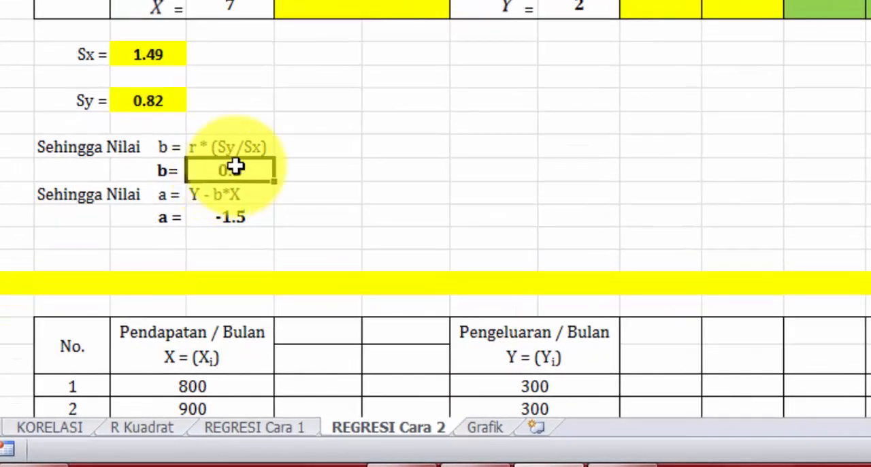
double_click(237, 168)
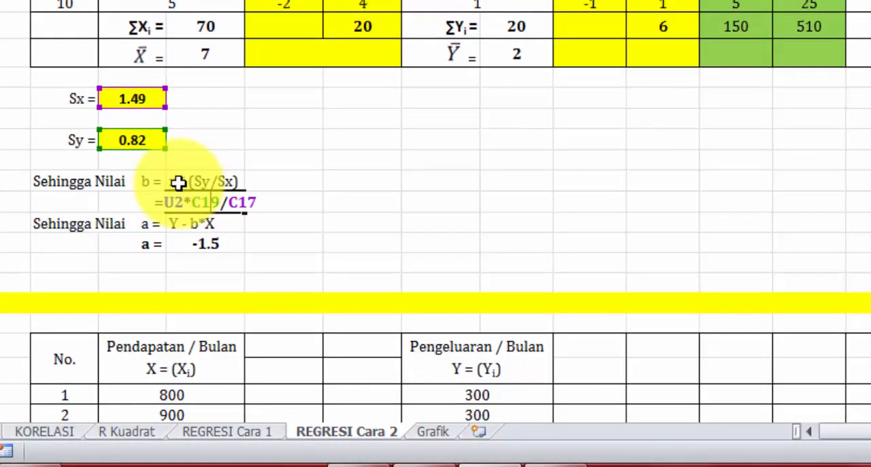
left_click_drag(855, 418, 864, 433)
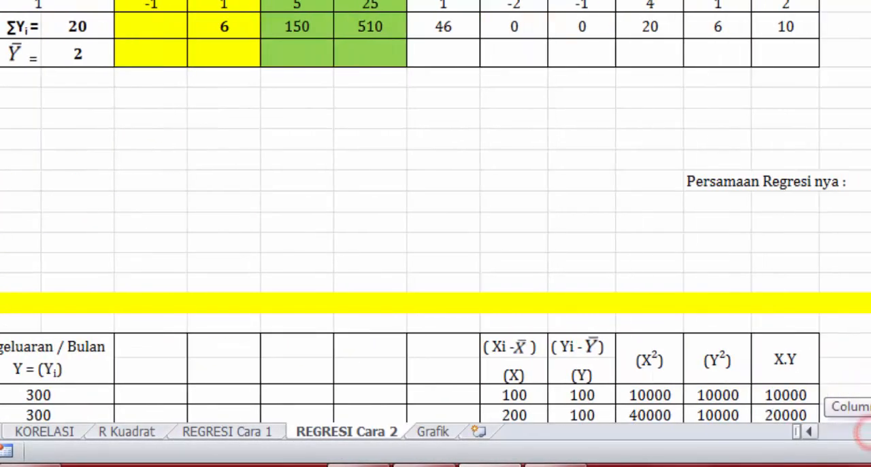
scroll(839, 212, "up", 3)
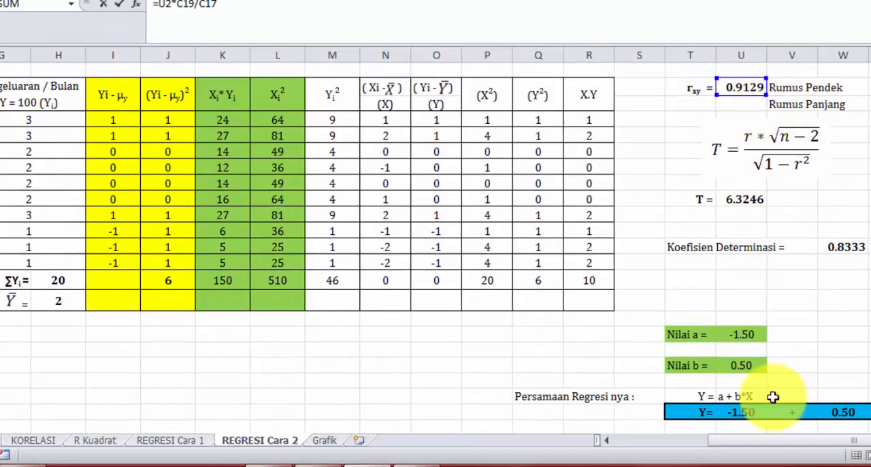
left_click_drag(784, 444, 389, 420)
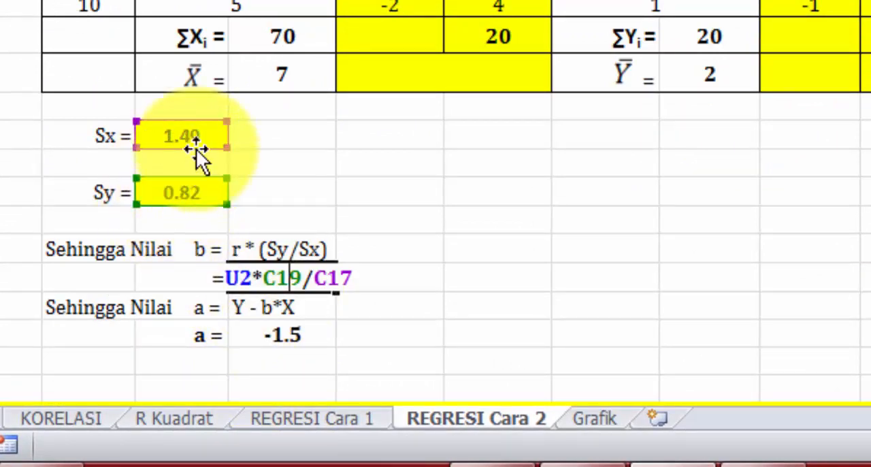
key("ctrl+Return")
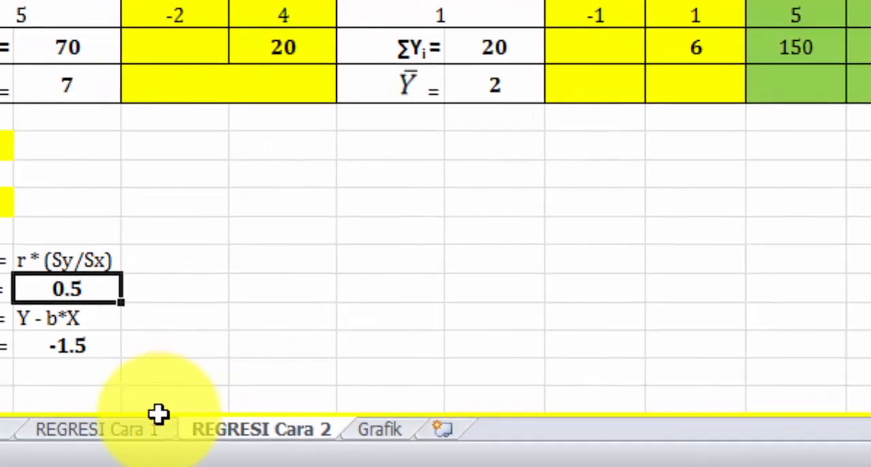
Compare b with Nilai b on REGRESI Cara 1, and inspect the formula for a under Y - b*X on REGRESI Cara 2.
left_click(142, 428)
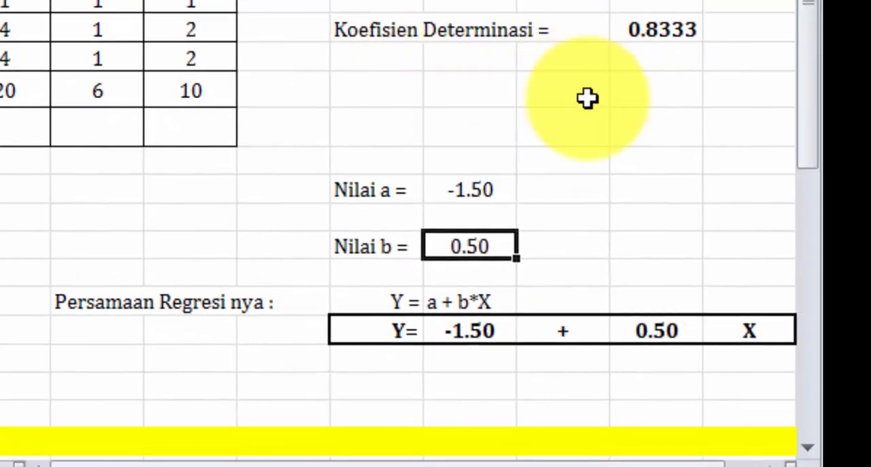
left_click(496, 241)
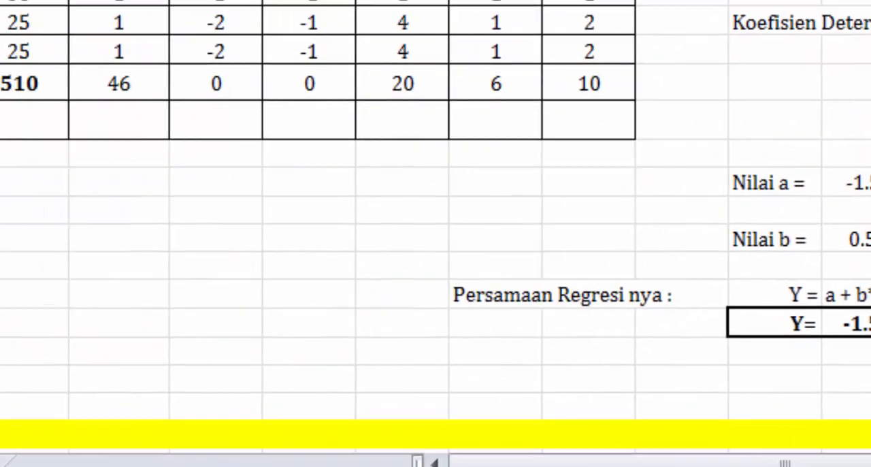
left_click(410, 452)
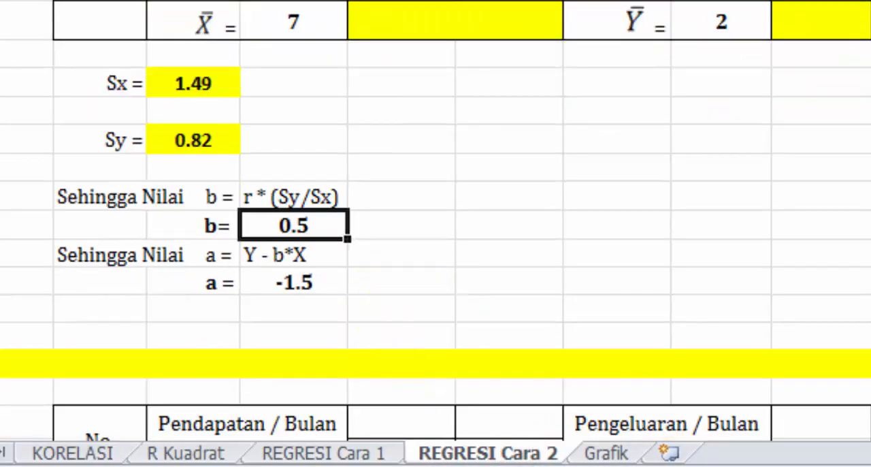
double_click(308, 279)
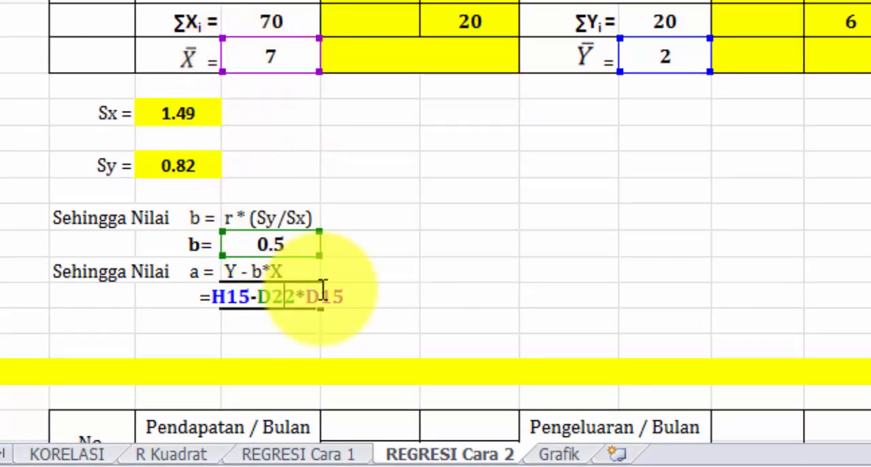
key("Escape")
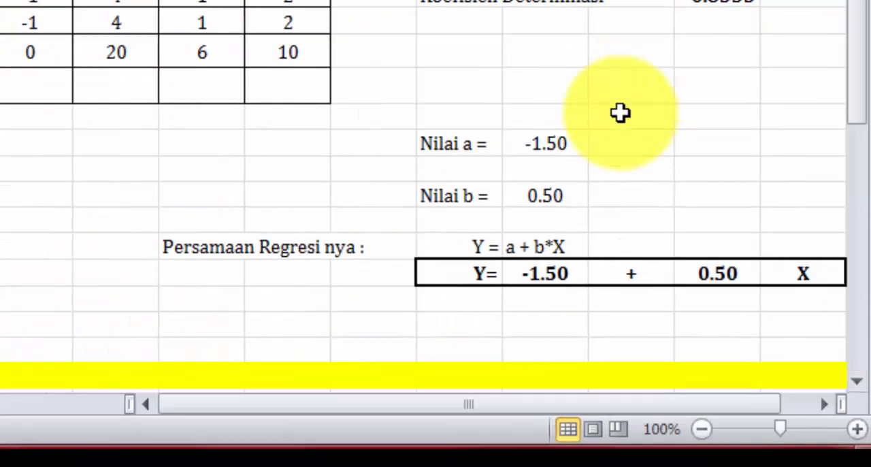
Open the Grafik sheet and examine the trendline and equation on the Pengeluaran/bulan vs Pendapatan chart.
left_click(570, 136)
left_click(156, 416)
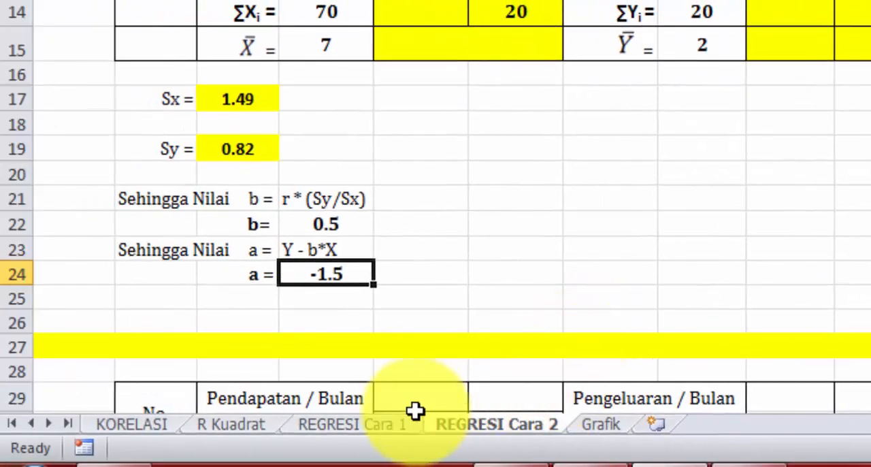
left_click(405, 422)
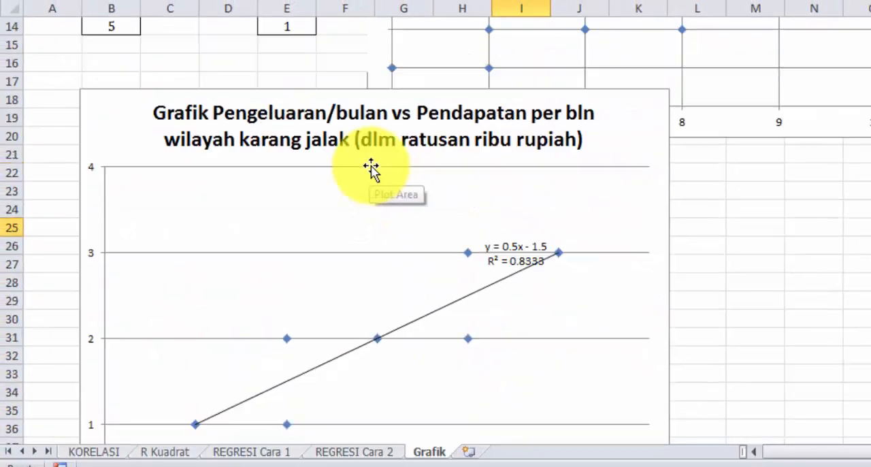
scroll(371, 169, "up", 5)
scroll(377, 163, "down", 7)
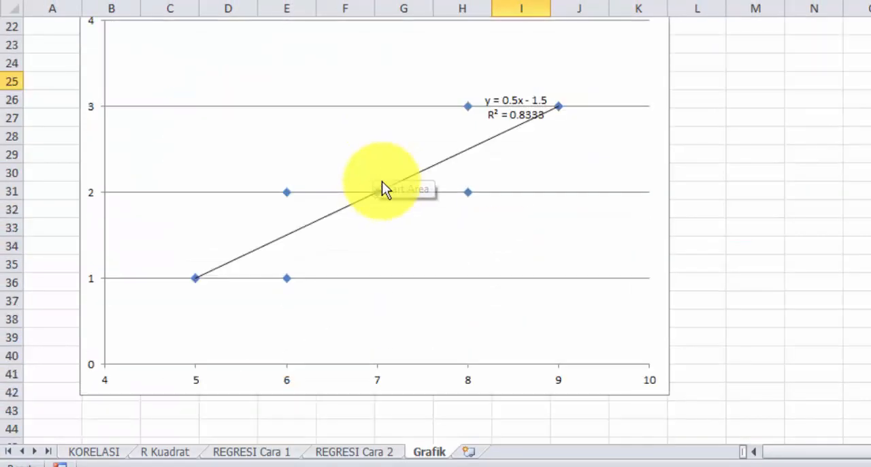
Delete the trendline from the Pengeluaran/bulan vs Pendapatan scatter chart.
left_click(418, 173)
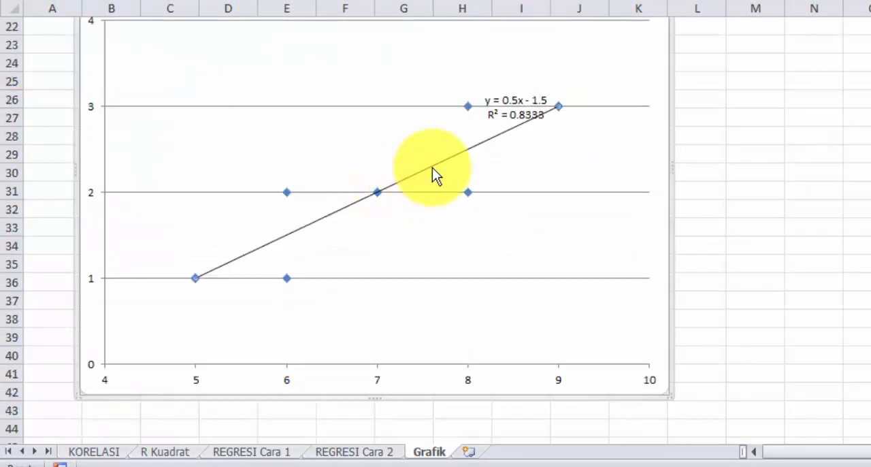
left_click(498, 136)
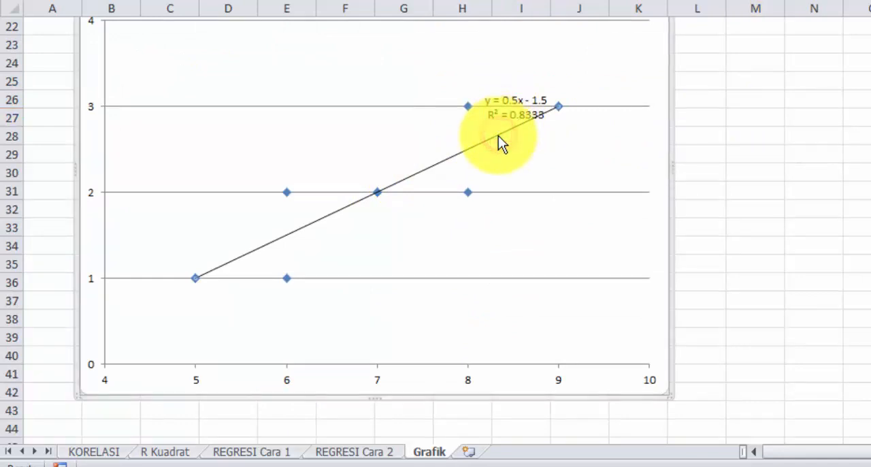
key("Delete")
scroll(141, 296, "up", 2)
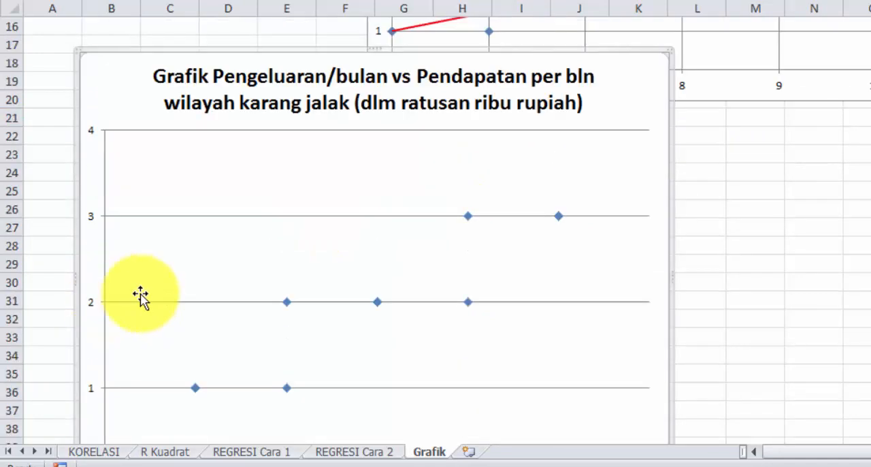
scroll(141, 296, "up", 5)
scroll(323, 195, "down", 8)
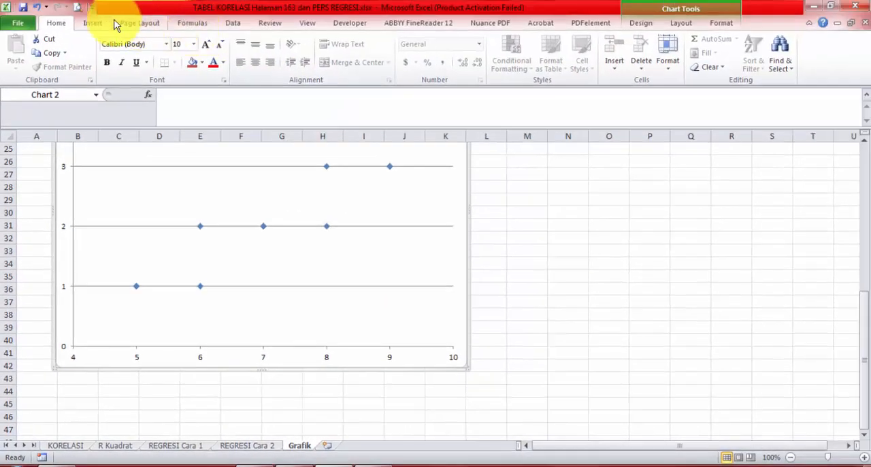
Show the available scatter chart types without inserting a new chart.
left_click(117, 23)
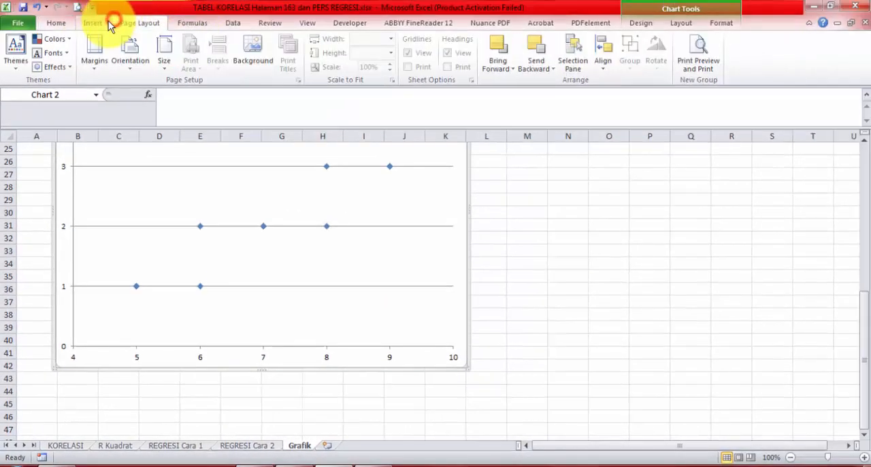
left_click(109, 23)
left_click(376, 51)
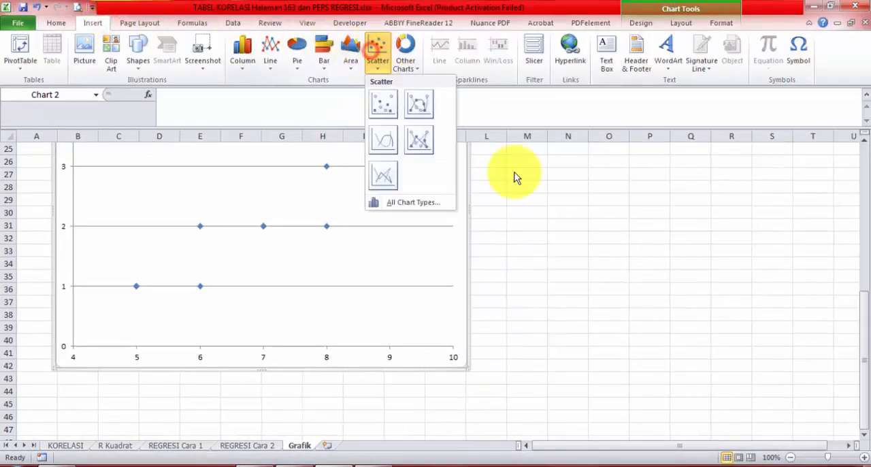
left_click(561, 218)
Add a linear trendline to the chart's data points, displaying its equation and R-squared value on the chart.
scroll(361, 293, "up", 3)
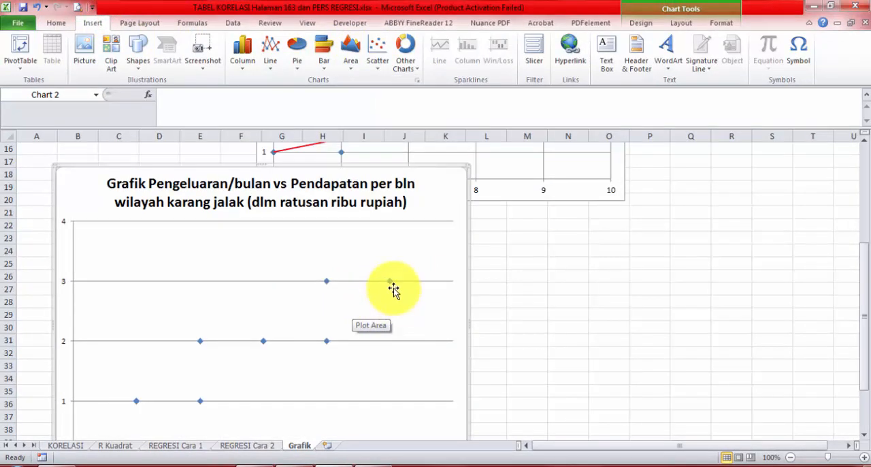
mouse_move(393, 284)
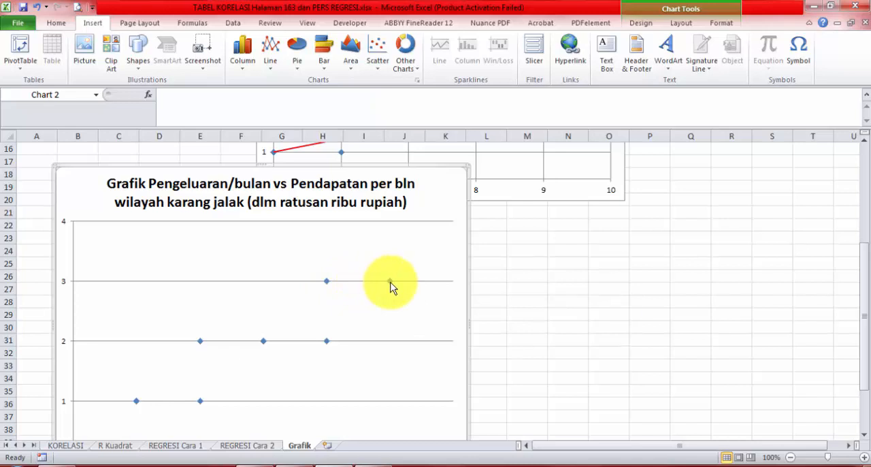
left_click(327, 341)
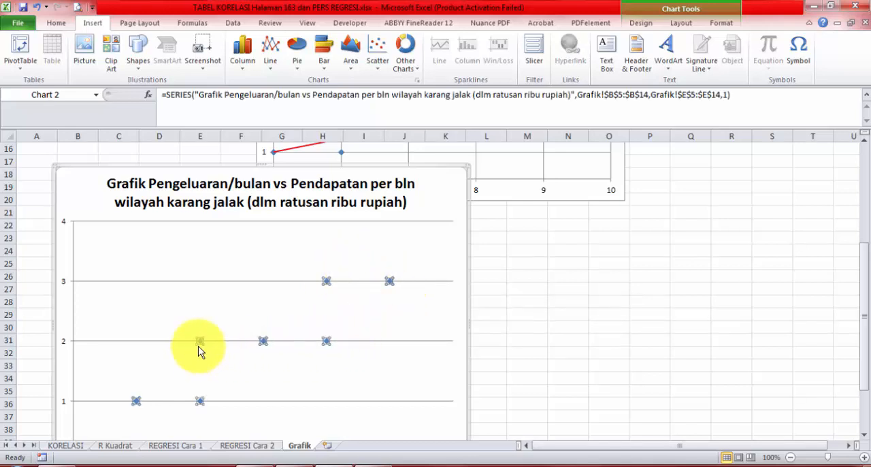
scroll(259, 340, "down", 1)
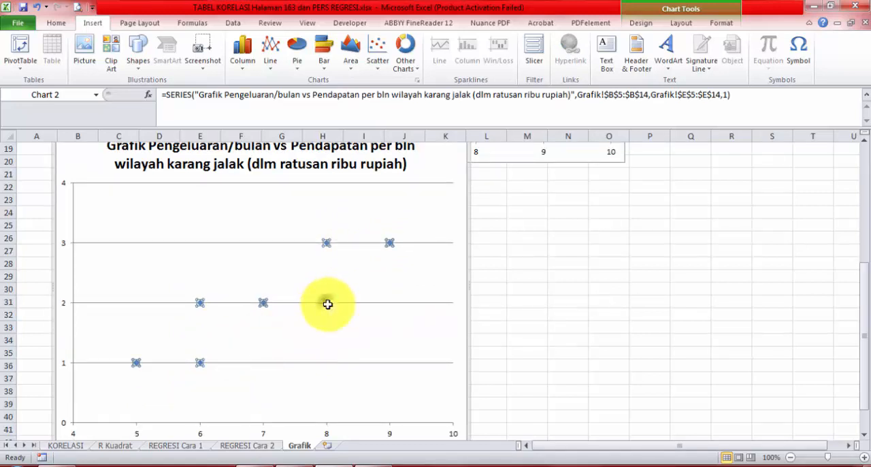
right_click(328, 304)
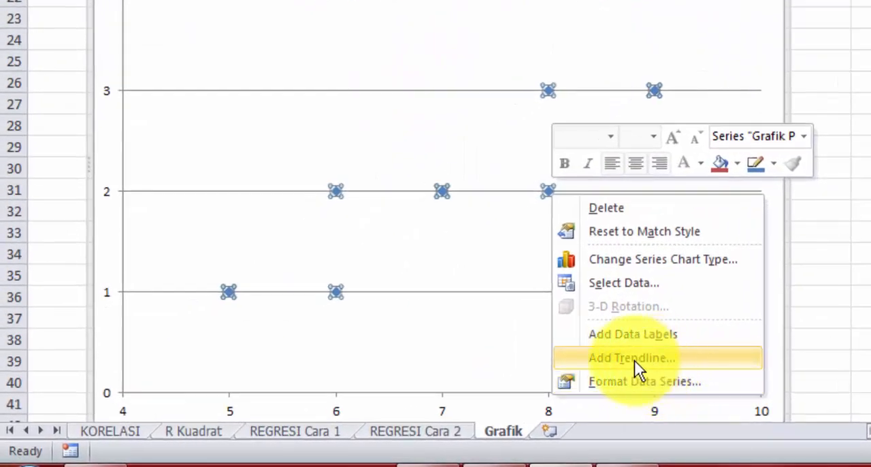
left_click(633, 358)
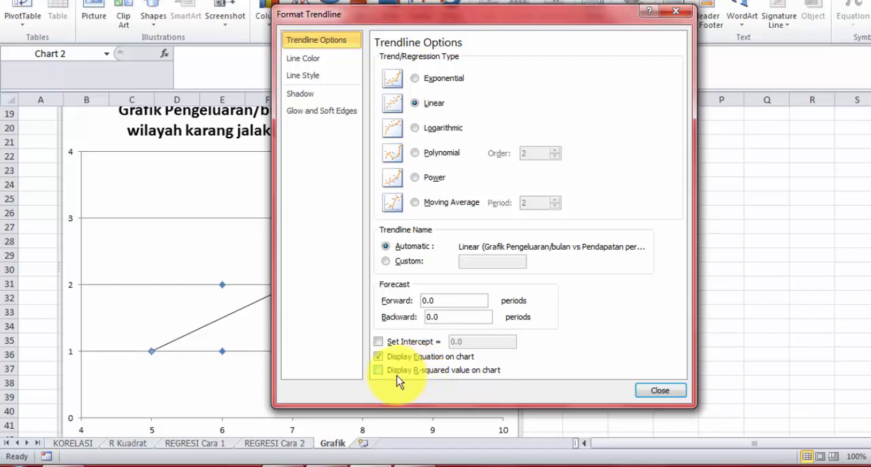
left_click(379, 370)
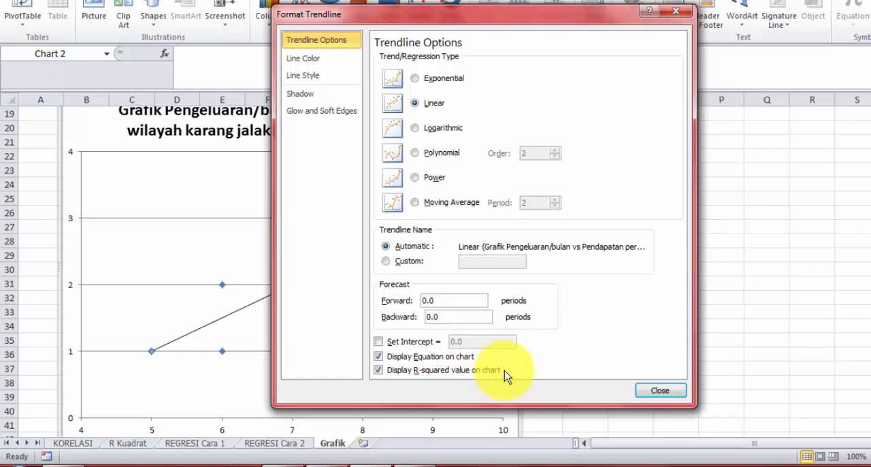
left_click(658, 392)
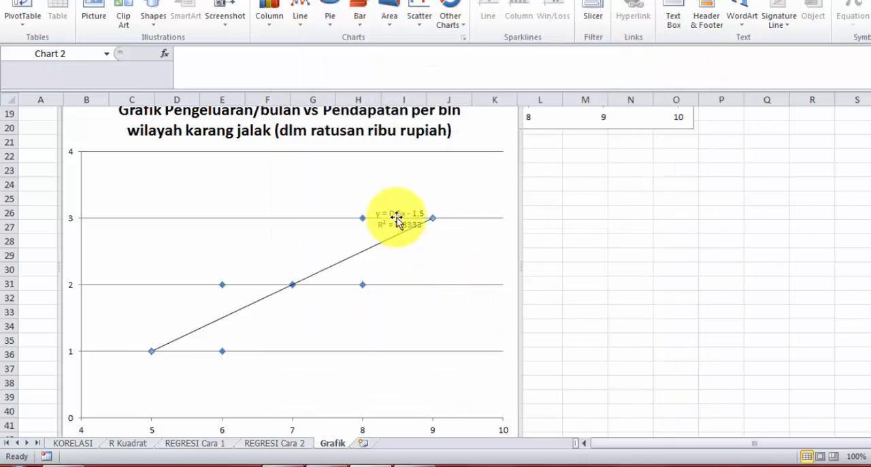
left_click(397, 216)
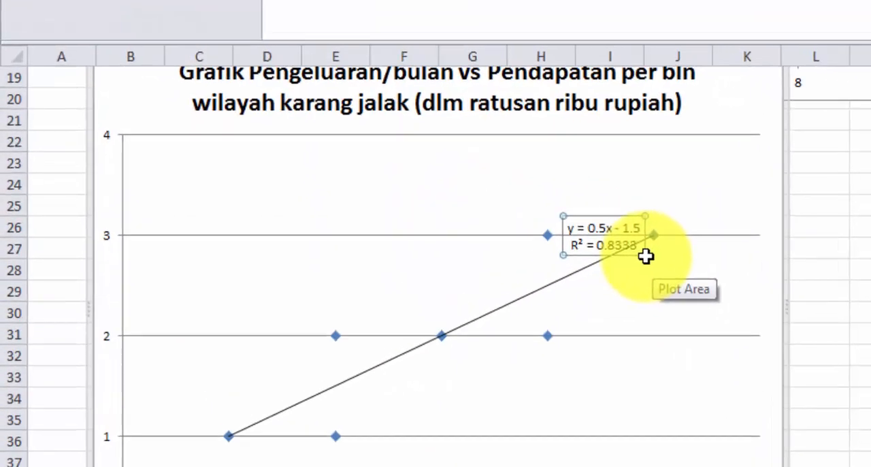
Enlarge the Pengeluaran/bulan vs Pendapatan scatter chart so it extends to about column N and below row 47.
scroll(646, 256, "down", 3)
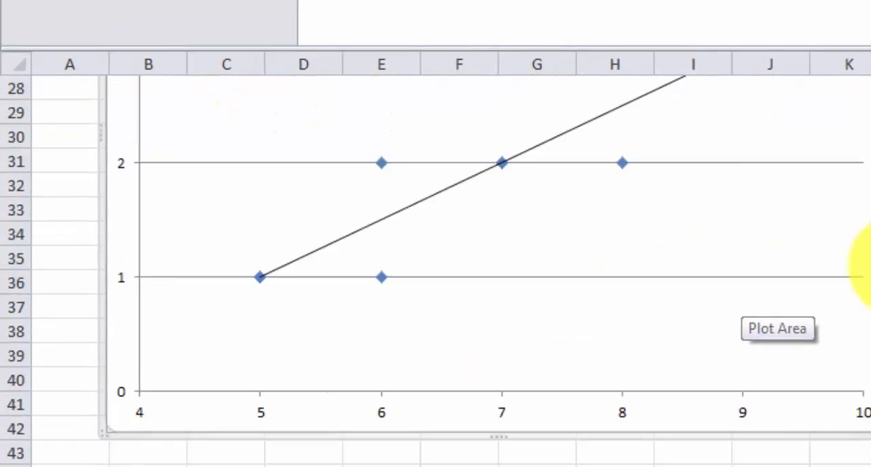
scroll(769, 286, "up", 2)
scroll(824, 401, "down", 2)
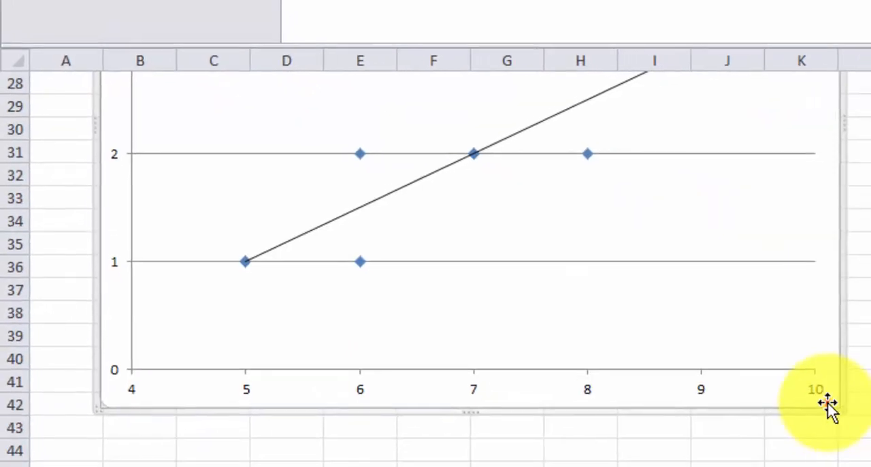
left_click(798, 388)
left_click(812, 398)
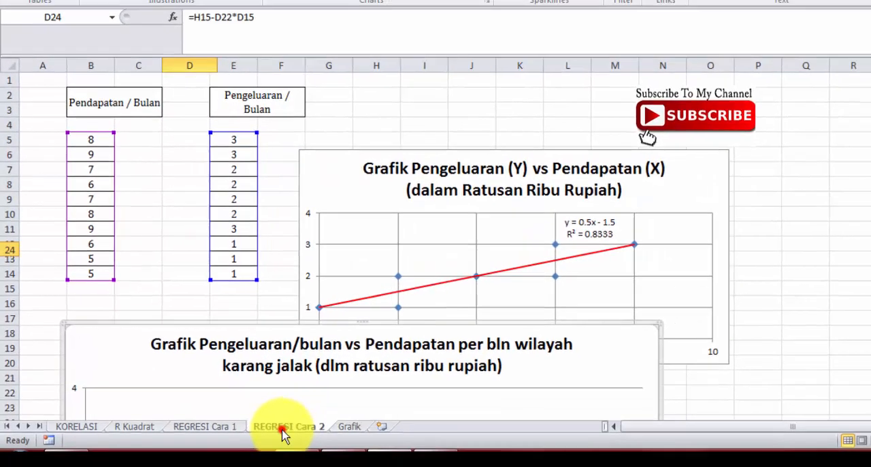
Examine the regression sheets REGRESI Cara 2 and REGRESI Cara 1, comparing the a and b terms of the regression equation with the chart's trendline equation.
left_click(283, 433)
left_click(208, 426)
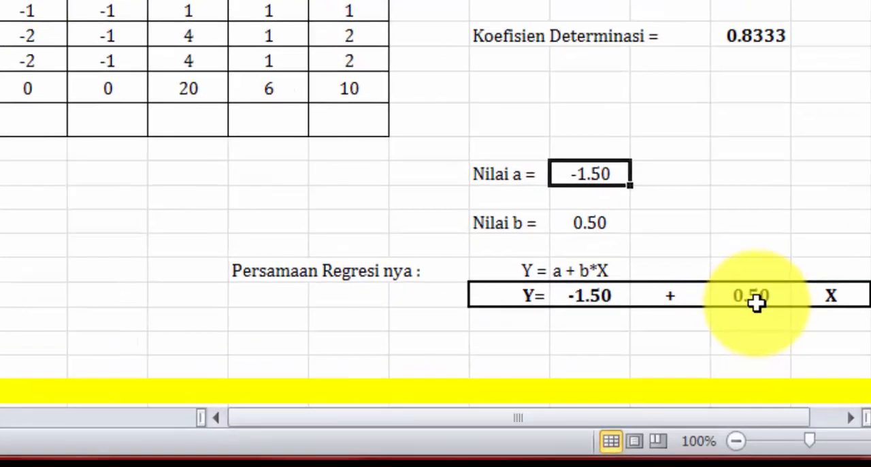
left_click(753, 300)
left_click(841, 297)
left_click(588, 297)
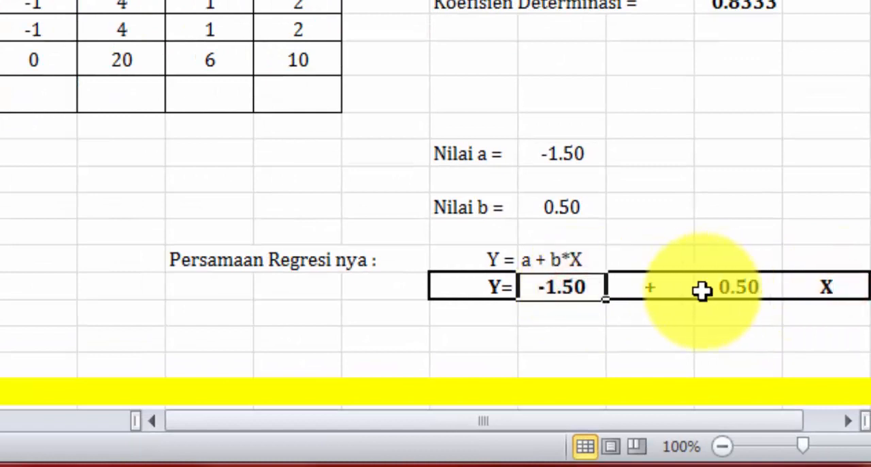
left_click(715, 288)
left_click(825, 299)
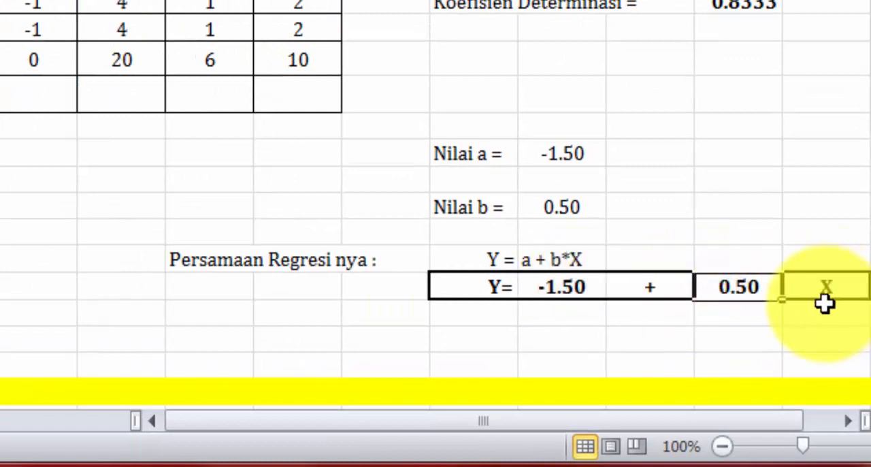
left_click(761, 298)
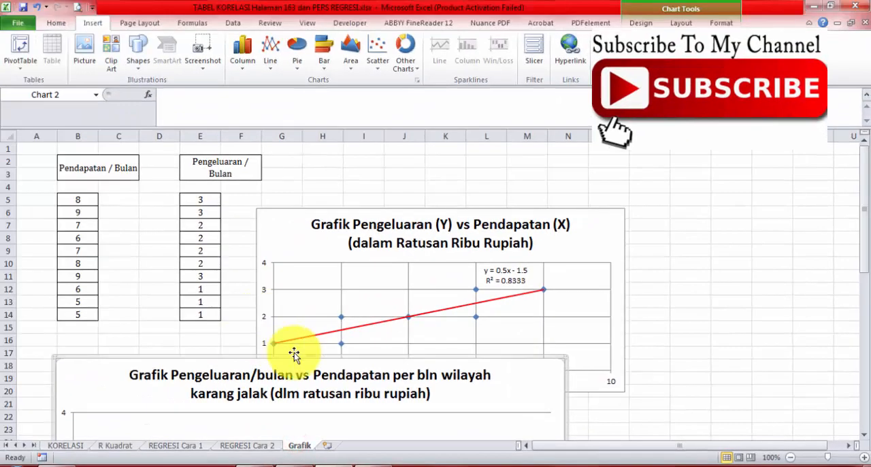
scroll(294, 354, "down", 15)
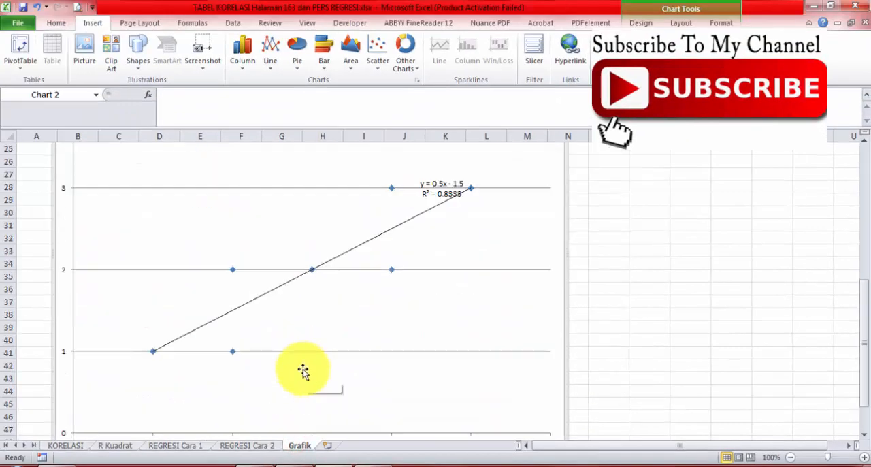